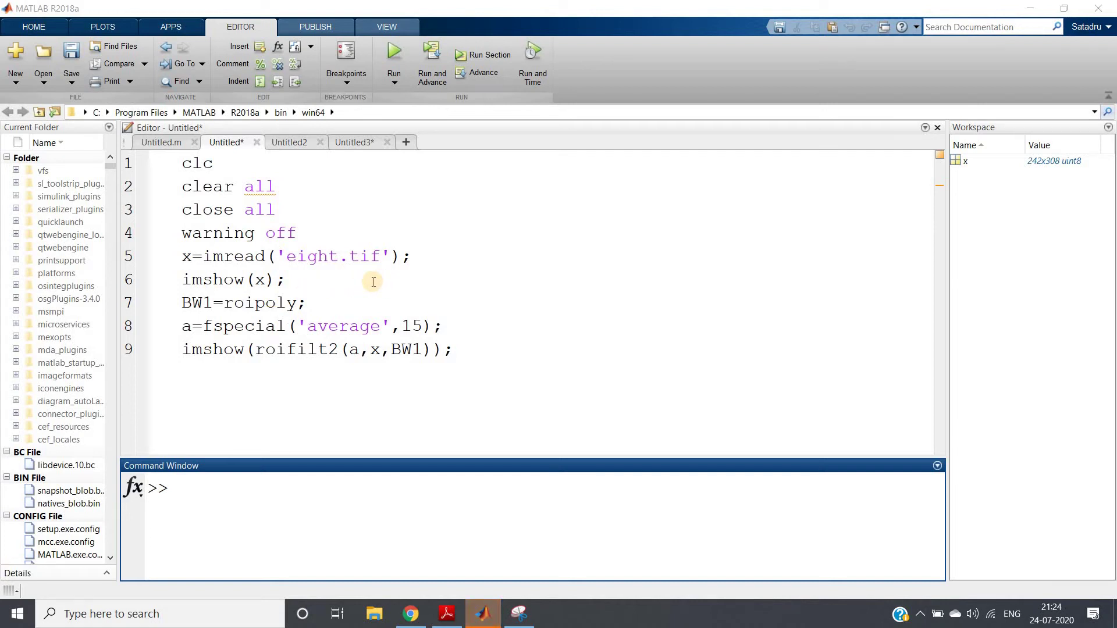
Select script lines 1–6, which clear the workspace and load and display eight.tif
click(372, 281)
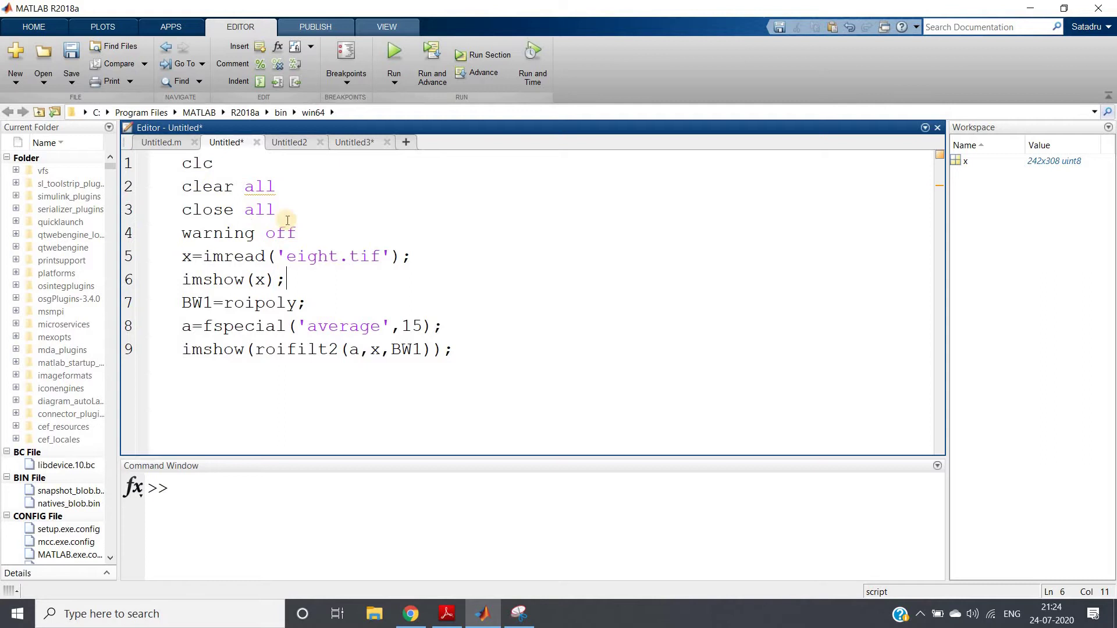
drag(279, 255, 401, 256)
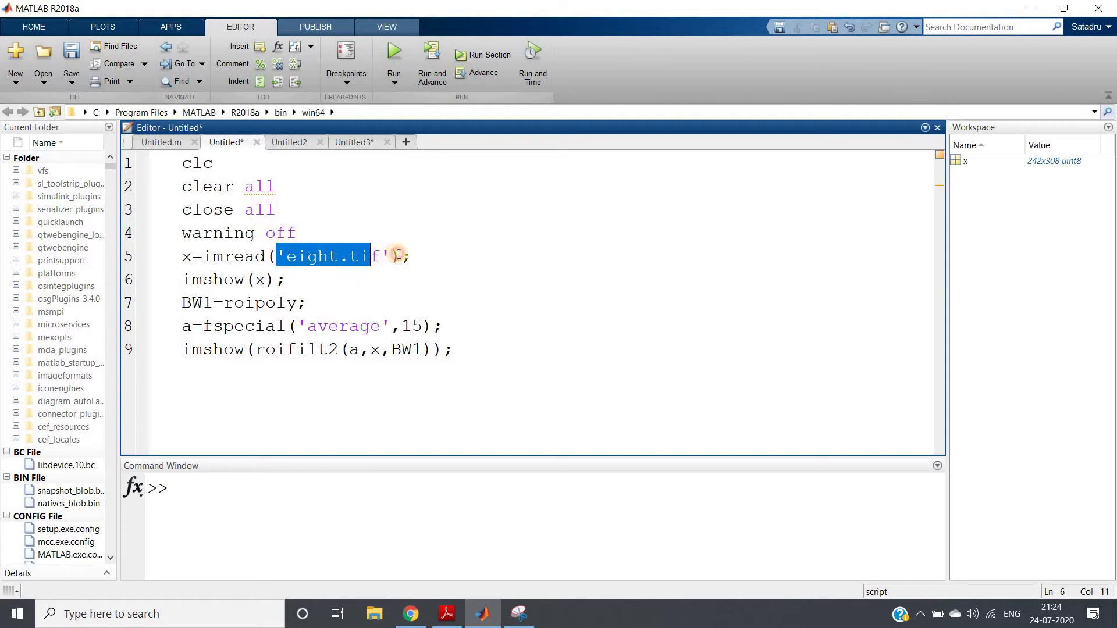
click(404, 256)
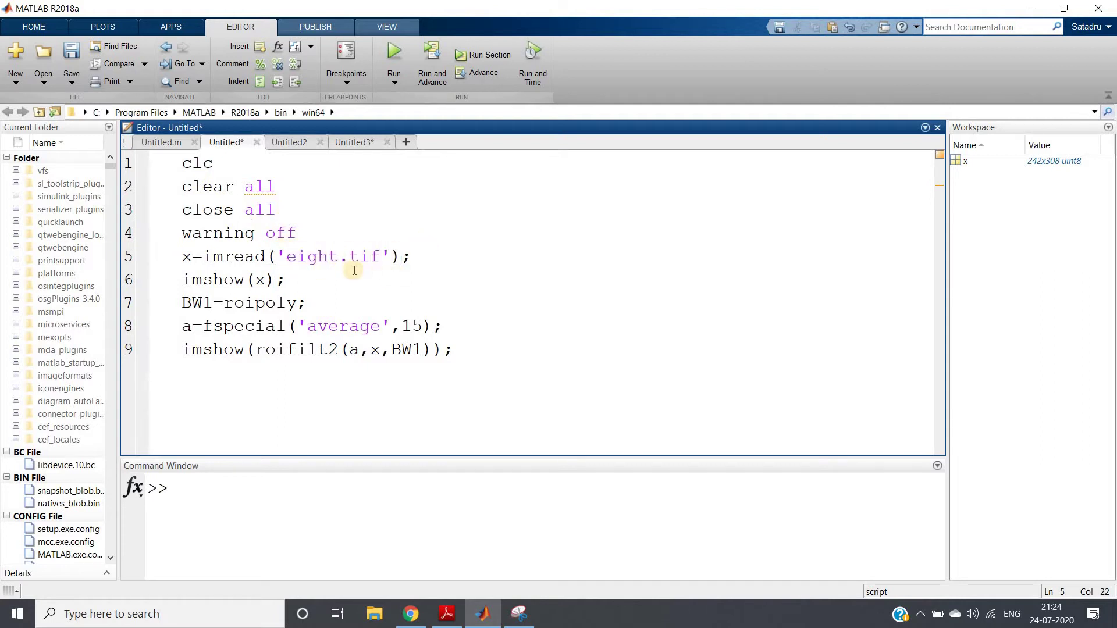
drag(288, 279, 185, 166)
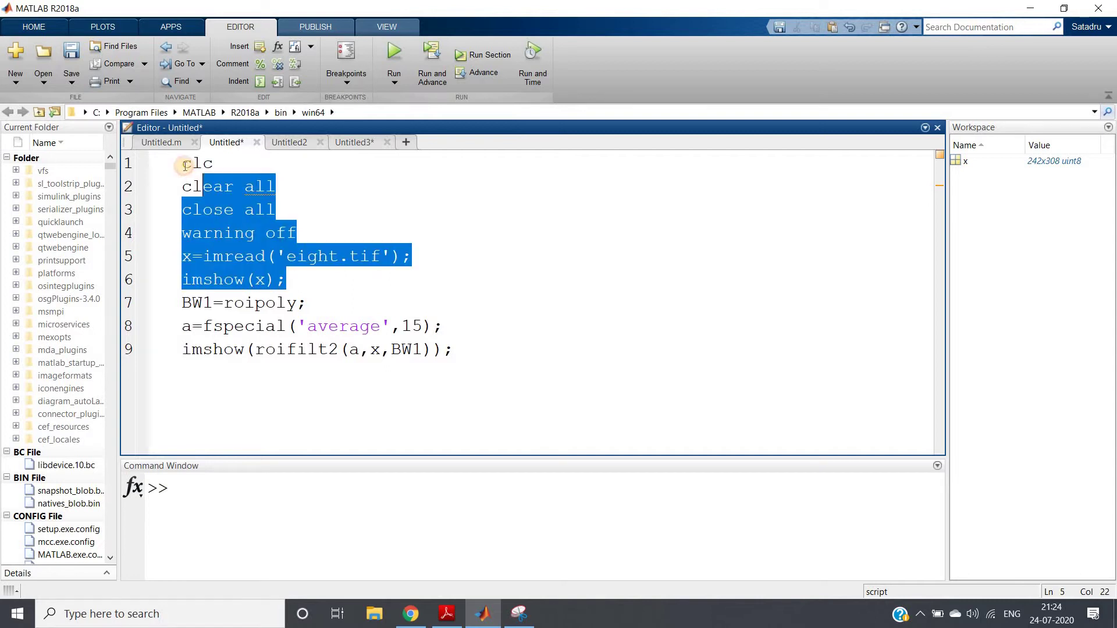
Evaluate lines 1–6 and place the eight.tif coins figure right of the Editor
right_click(186, 166)
click(236, 176)
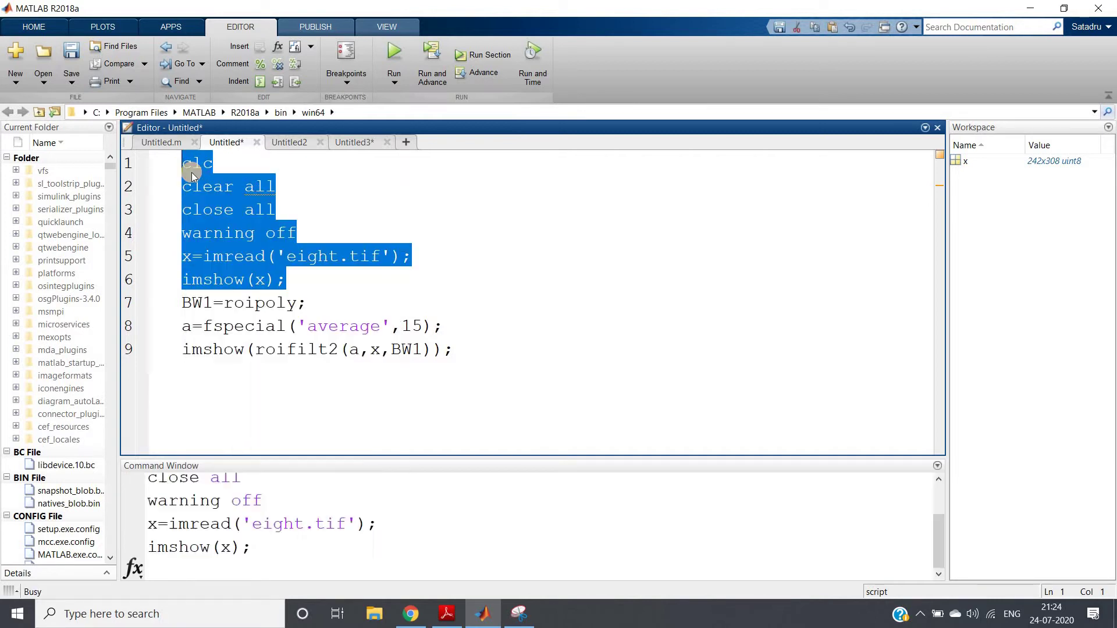
click(190, 163)
drag(521, 189, 786, 189)
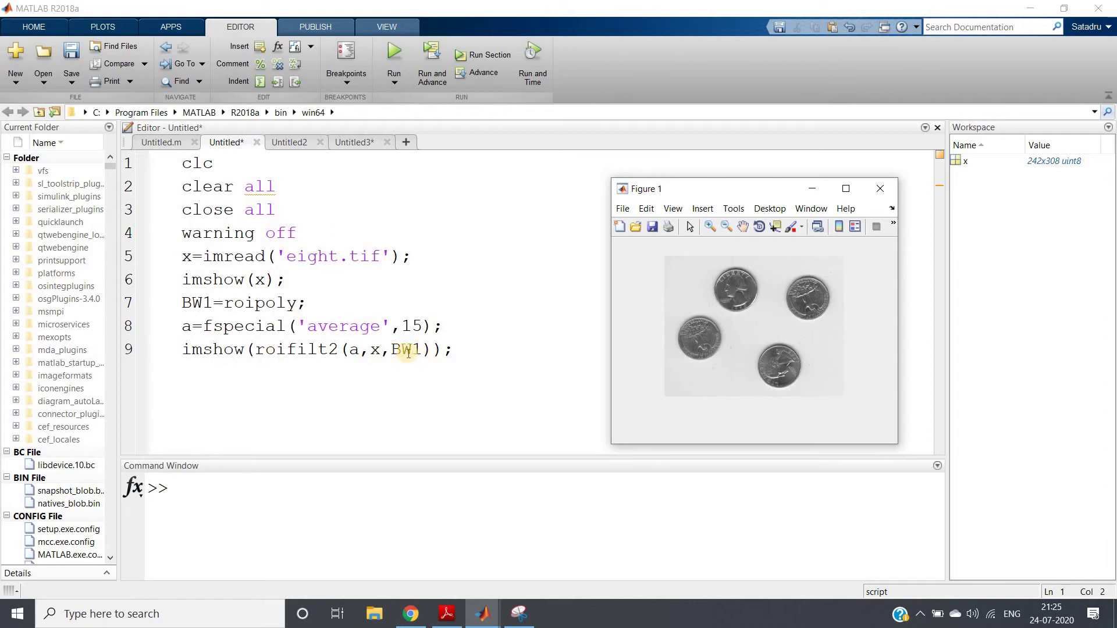
Evaluate the entire script and maximize the coins figure
click(367, 214)
key(ctrl+a)
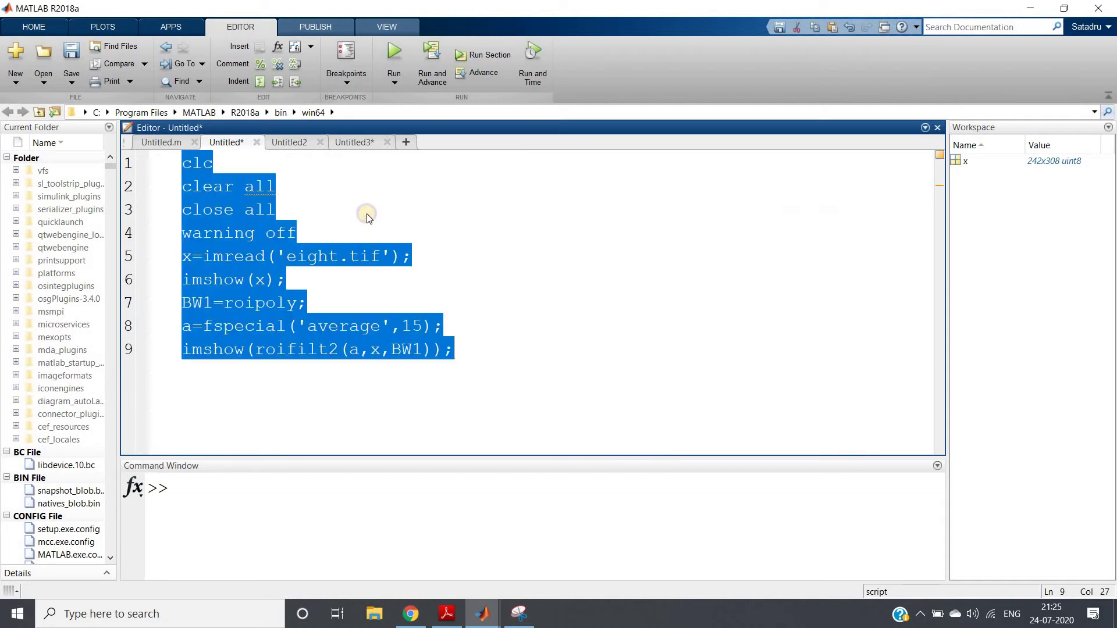
right_click(375, 220)
click(421, 224)
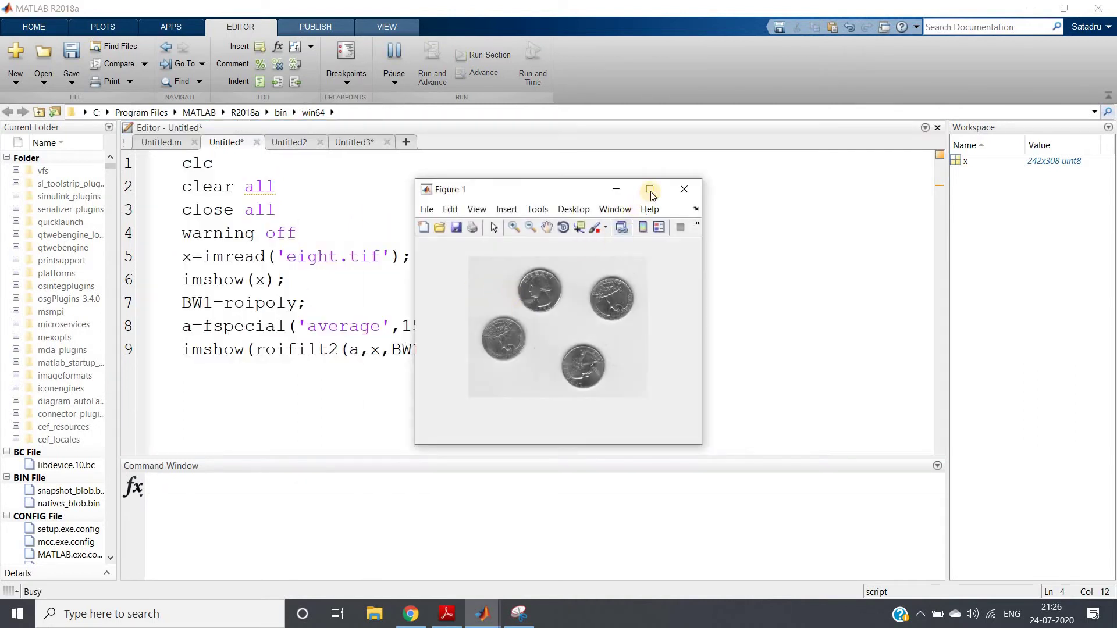
click(650, 191)
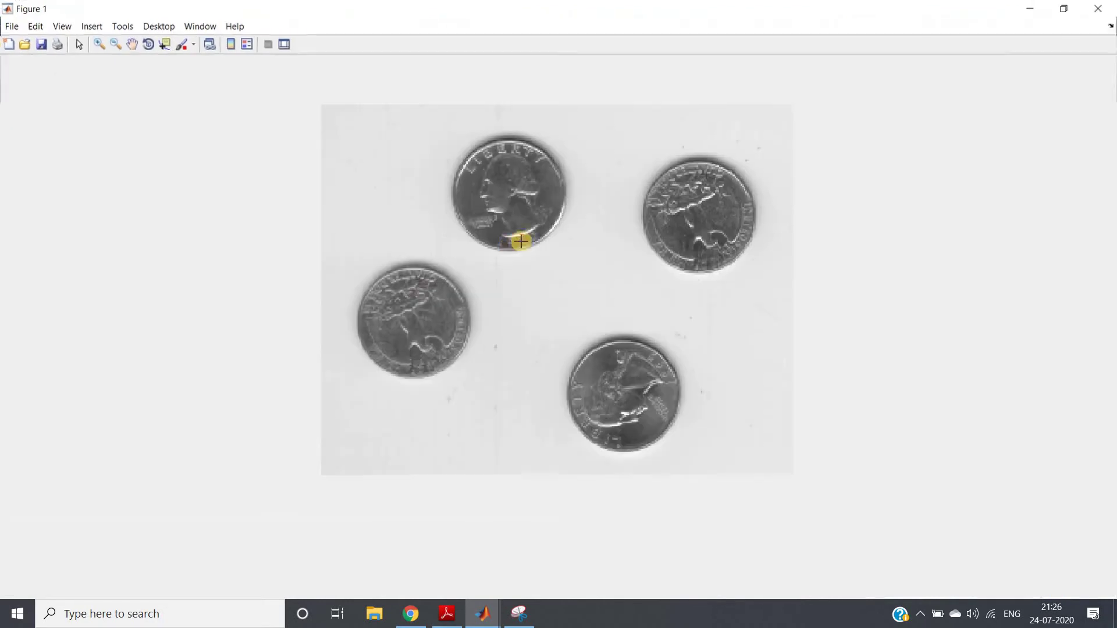
Draw an eight-corner polygon around the lower-left coin and confirm it to blur the coin
click(363, 268)
click(427, 251)
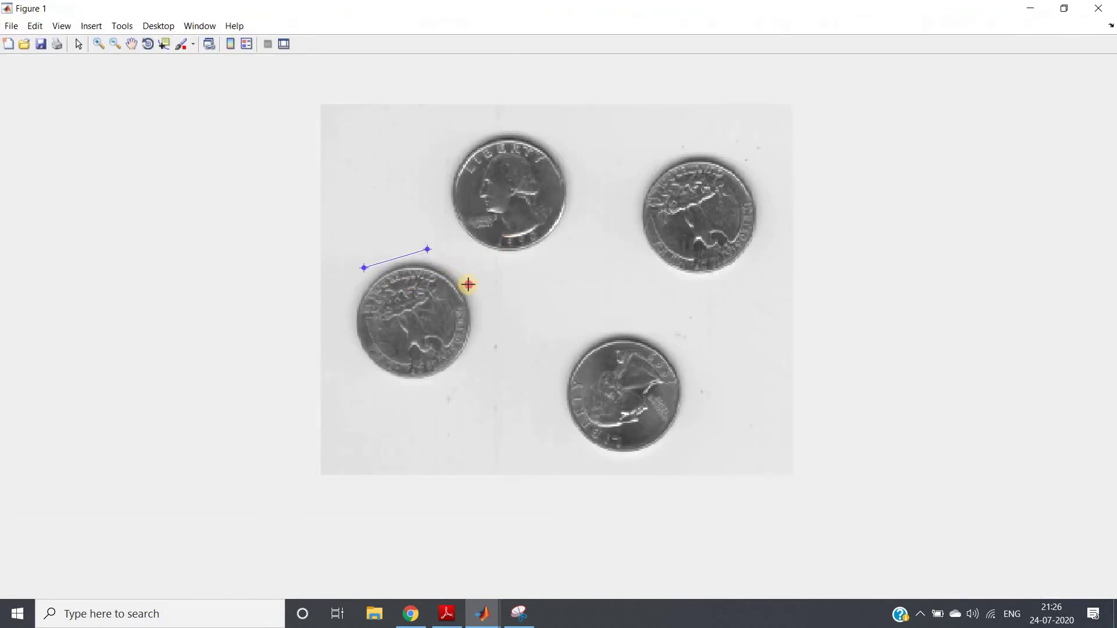
click(469, 285)
click(483, 330)
click(461, 380)
click(389, 395)
click(363, 358)
click(345, 311)
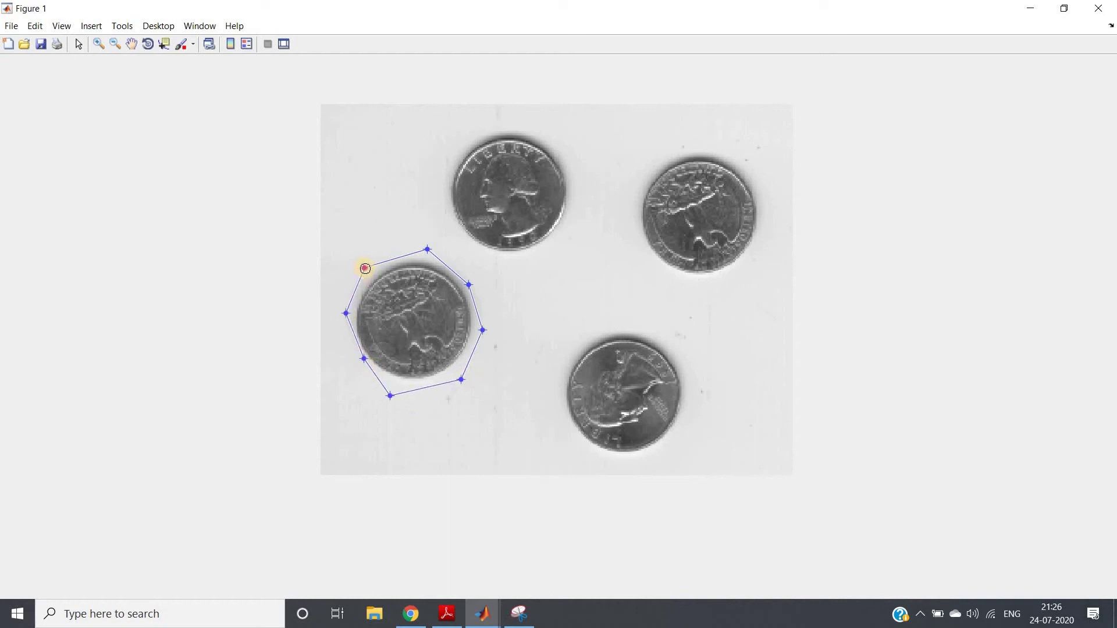
click(365, 267)
double_click(410, 306)
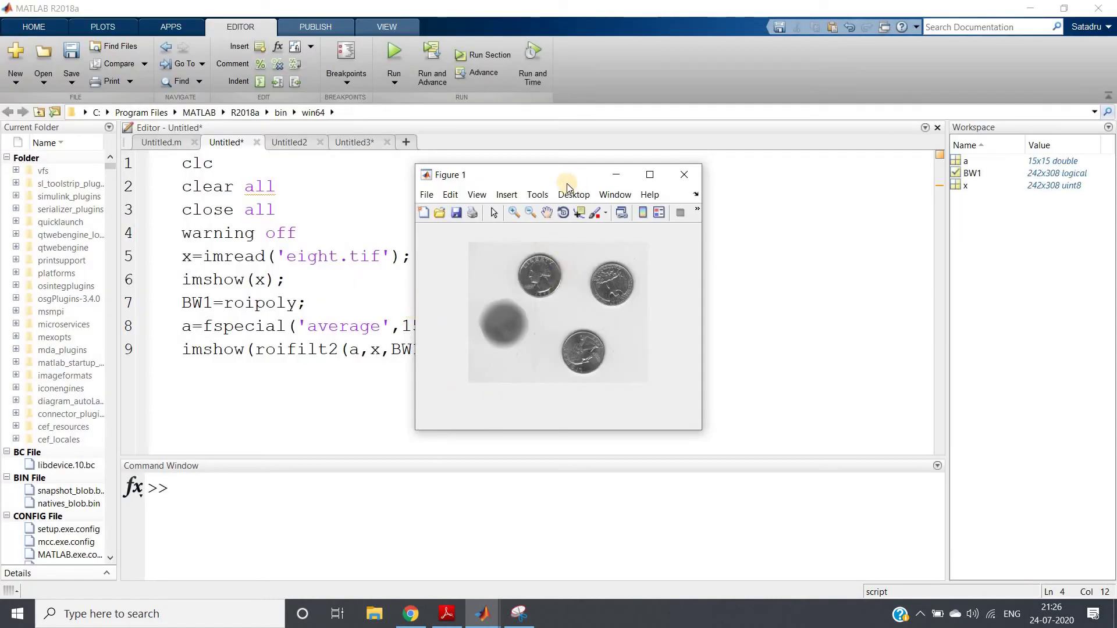
Move the blurred-coin figure to the right of the Editor window
drag(572, 175, 814, 177)
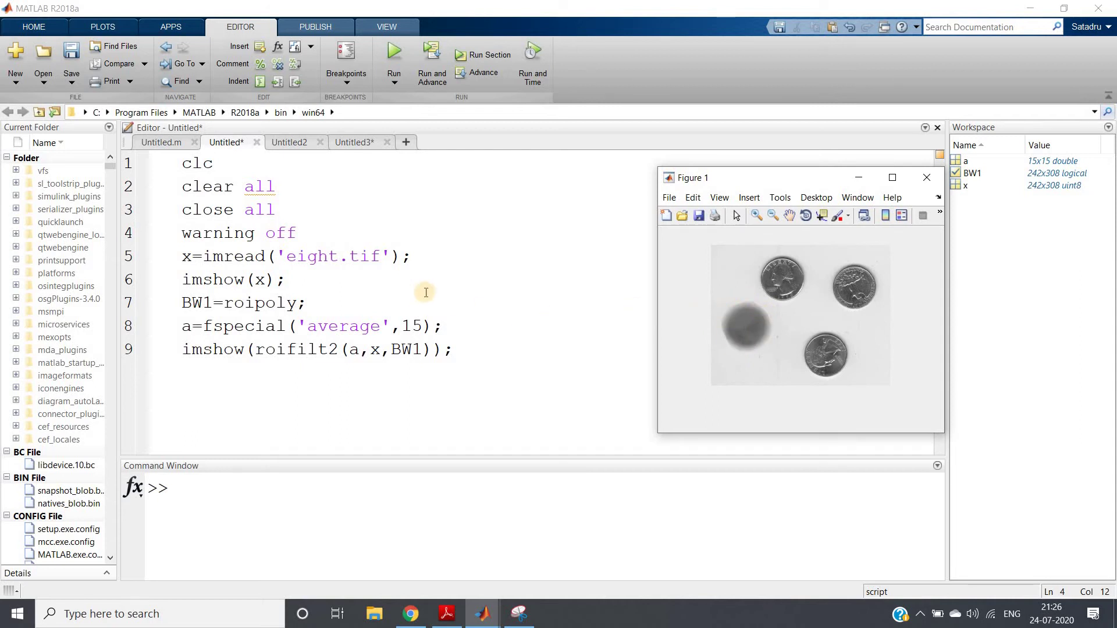
Change the imread file name from eight.tif to cameraman.tif
click(320, 258)
text(ca)
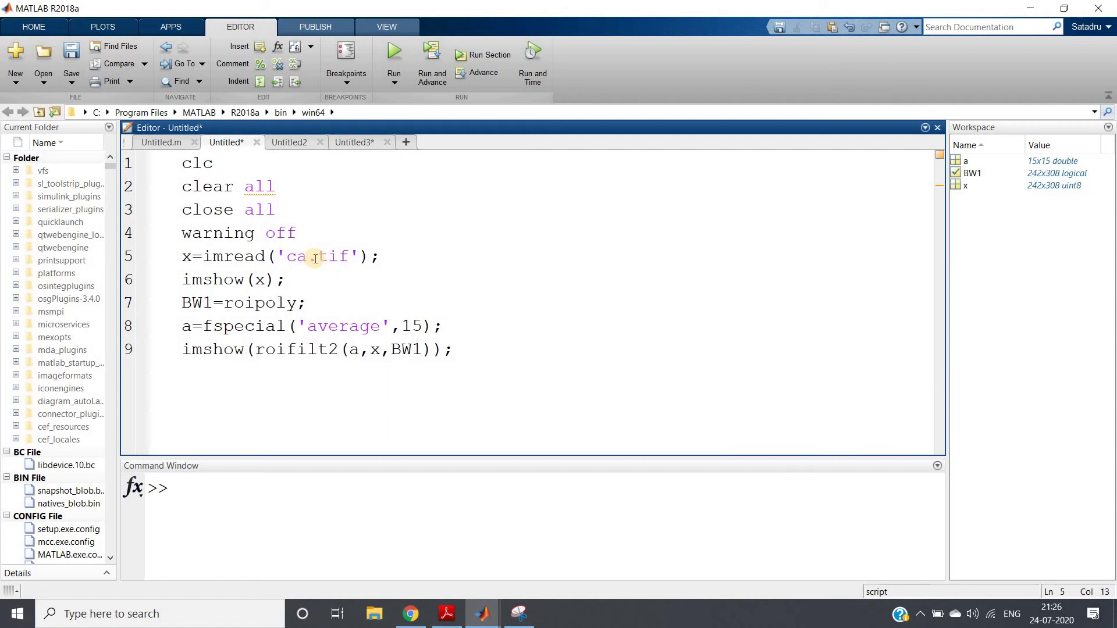
key(BackSpace)
key(BackSpace)
key(BackSpace)
text(cm)
key(BackSpace)
text(a)
text(meraman)
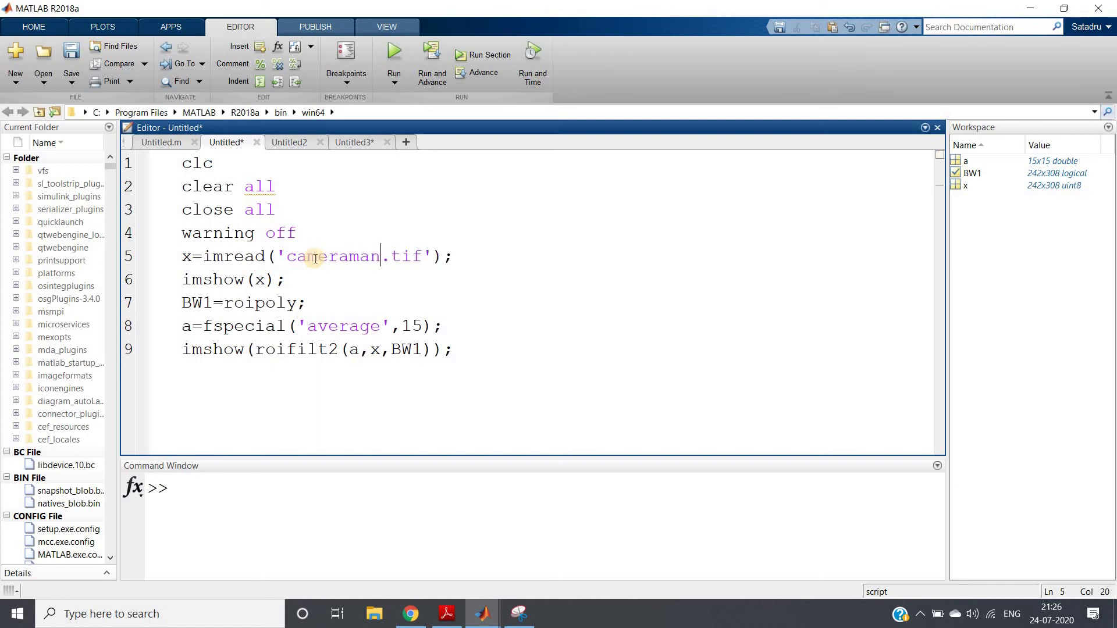
click(288, 279)
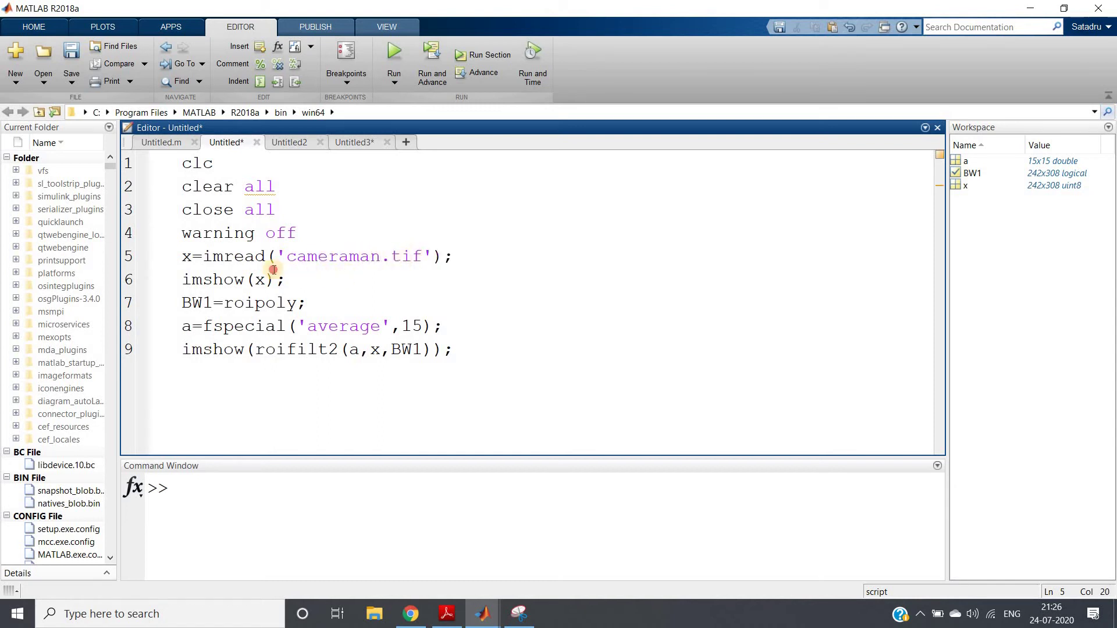
Evaluate lines 1–6 to display the cameraman image
drag(172, 183, 182, 164)
right_click(188, 171)
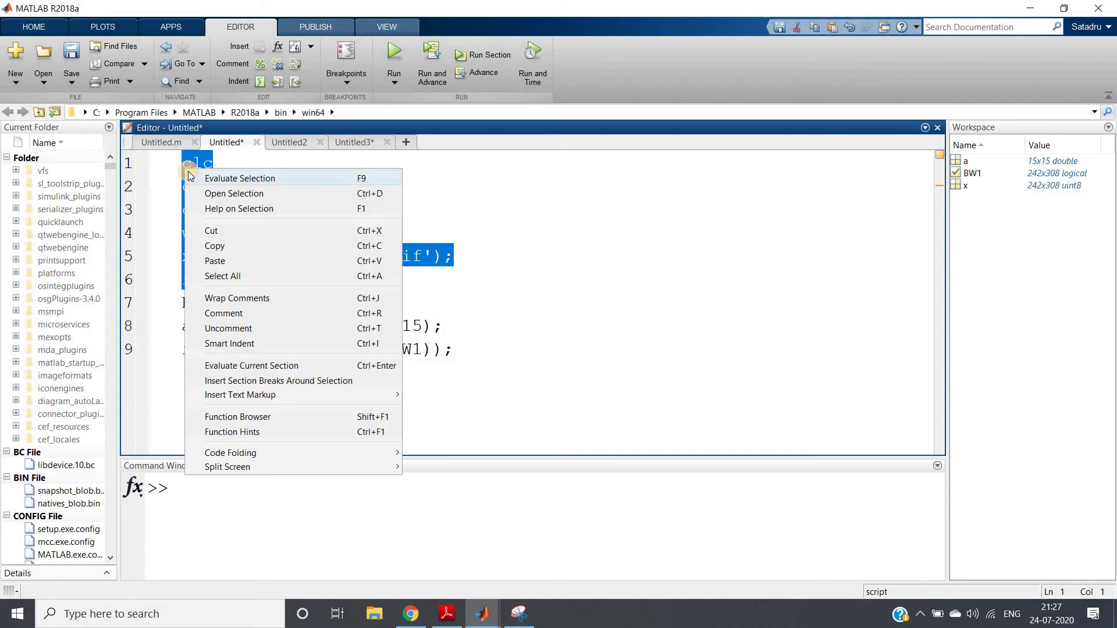
click(239, 179)
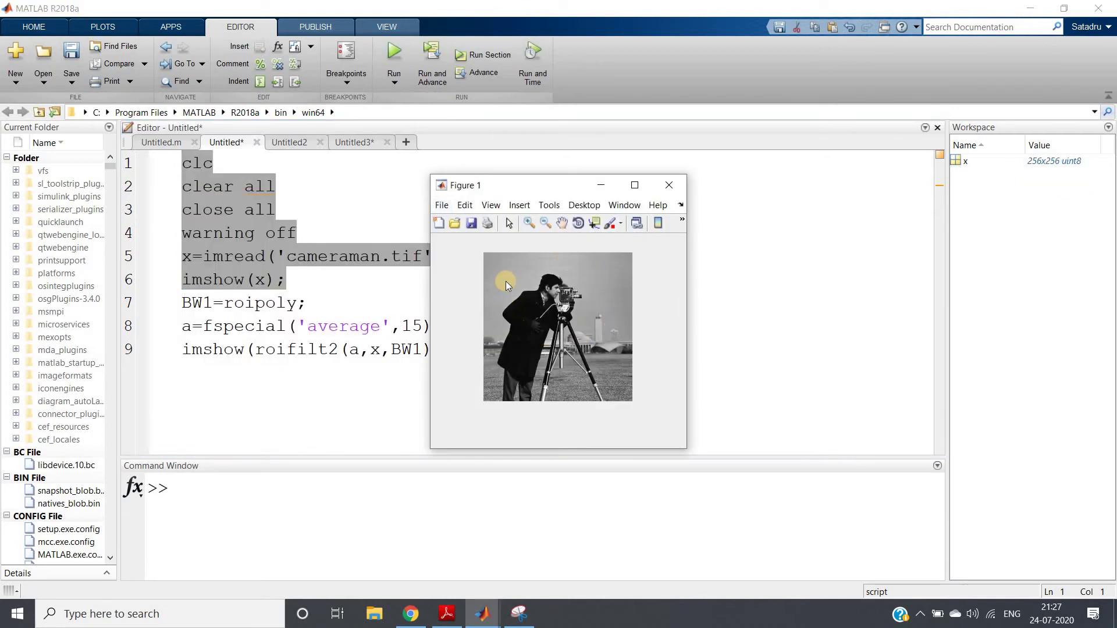
View the cameraman image maximized, close it, and select the whole script
click(639, 189)
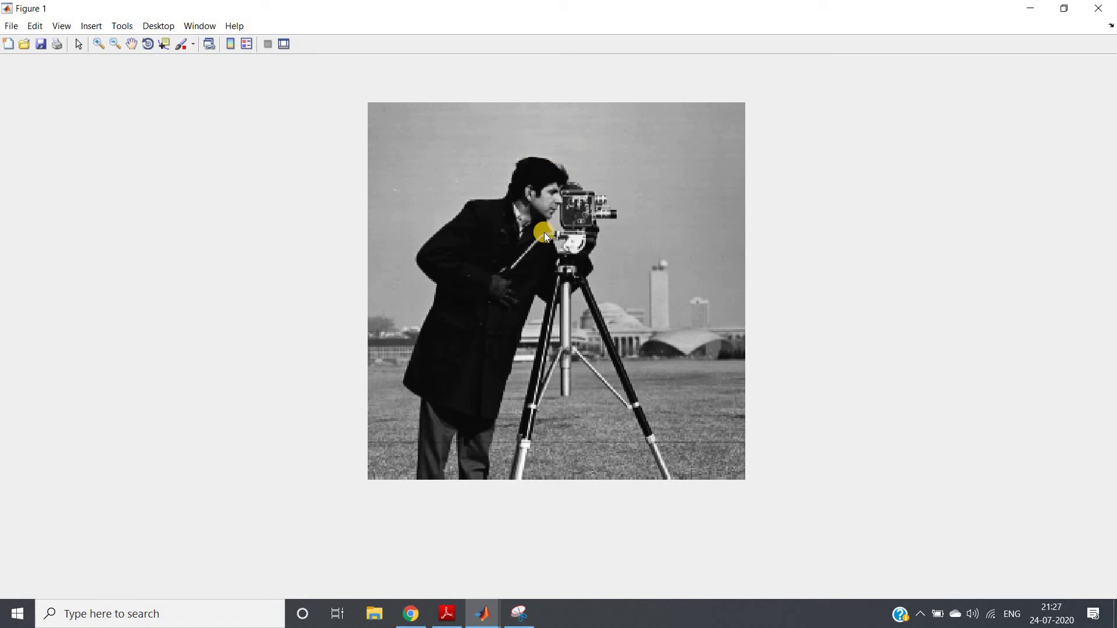
click(1098, 8)
key(ctrl+a)
Evaluate the whole nine-line script and maximize the cameraman figure
right_click(322, 230)
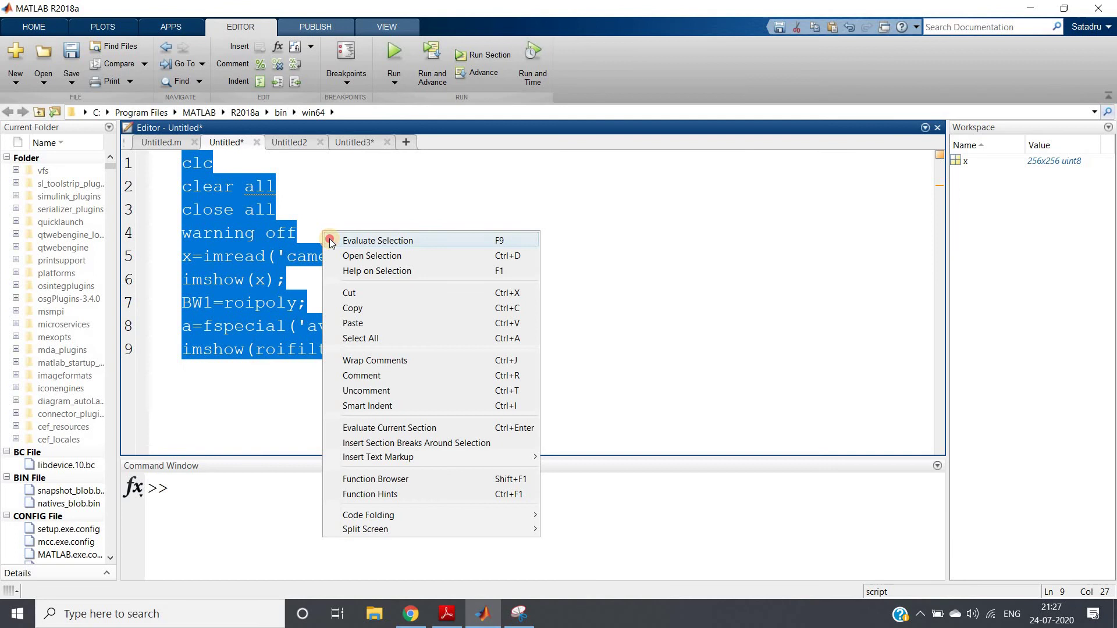
click(377, 241)
click(489, 232)
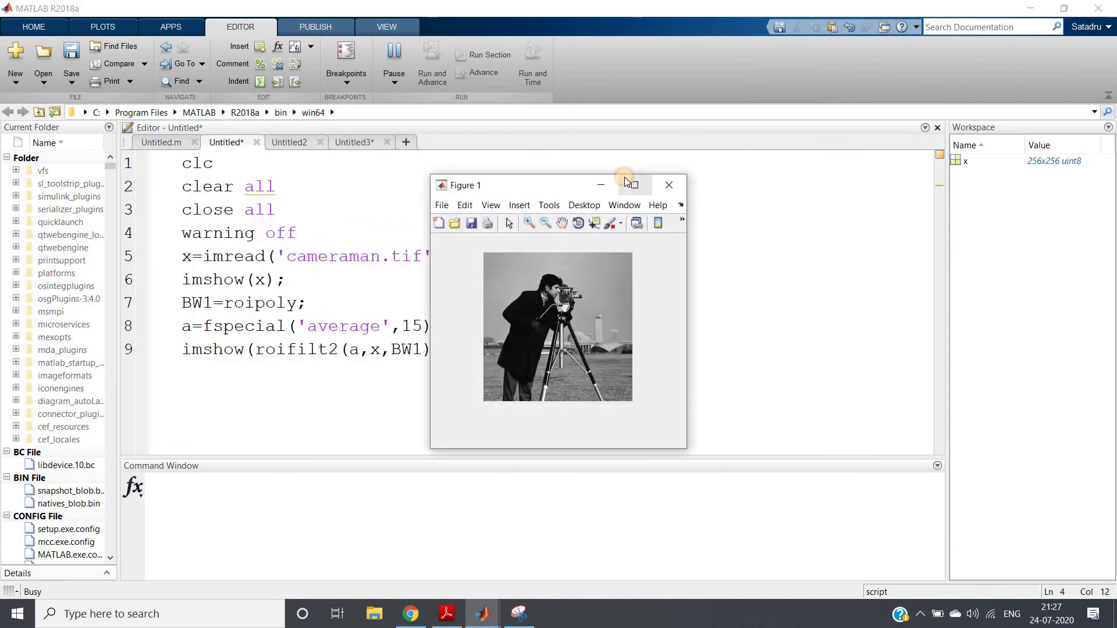
click(631, 184)
Outline the cameraman's head with a seven-corner polygon, closing it on the first corner
click(495, 184)
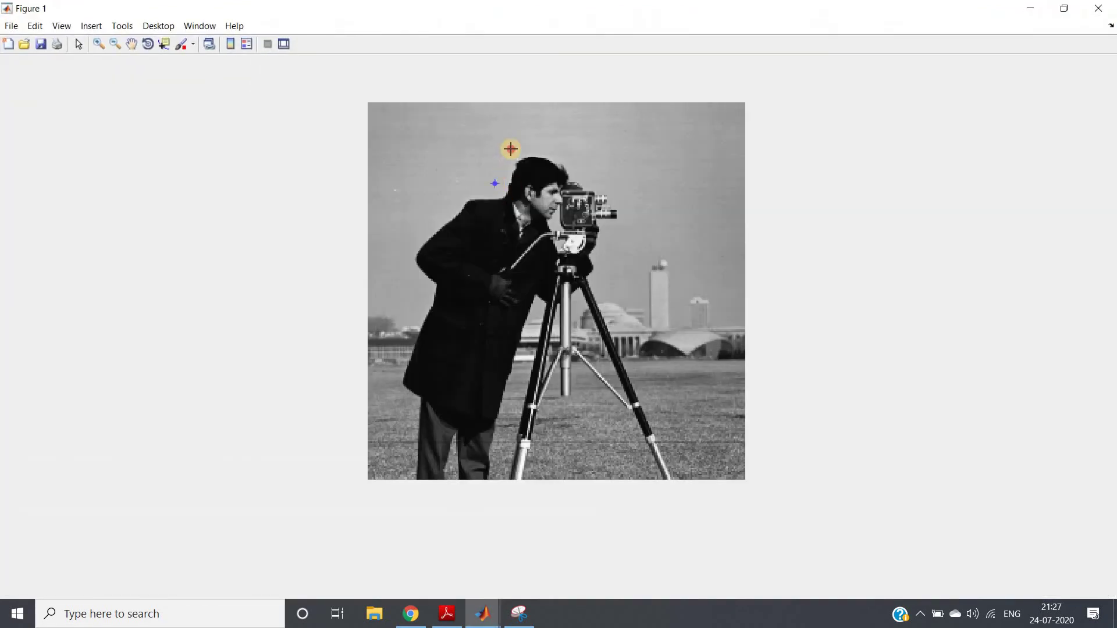
click(511, 150)
click(549, 151)
click(579, 169)
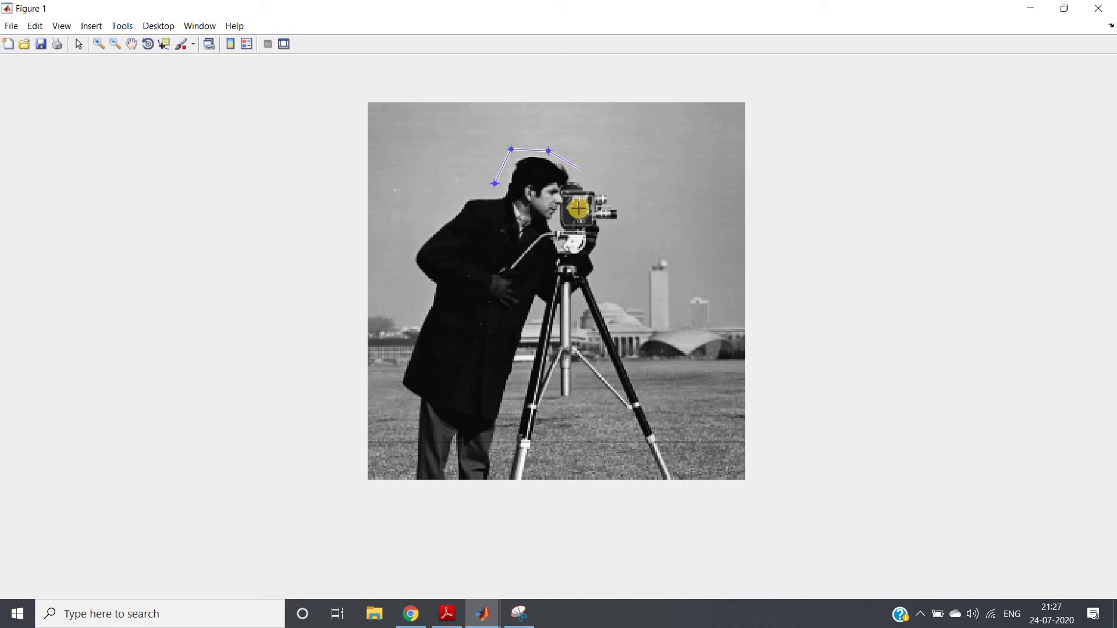
click(579, 216)
click(538, 233)
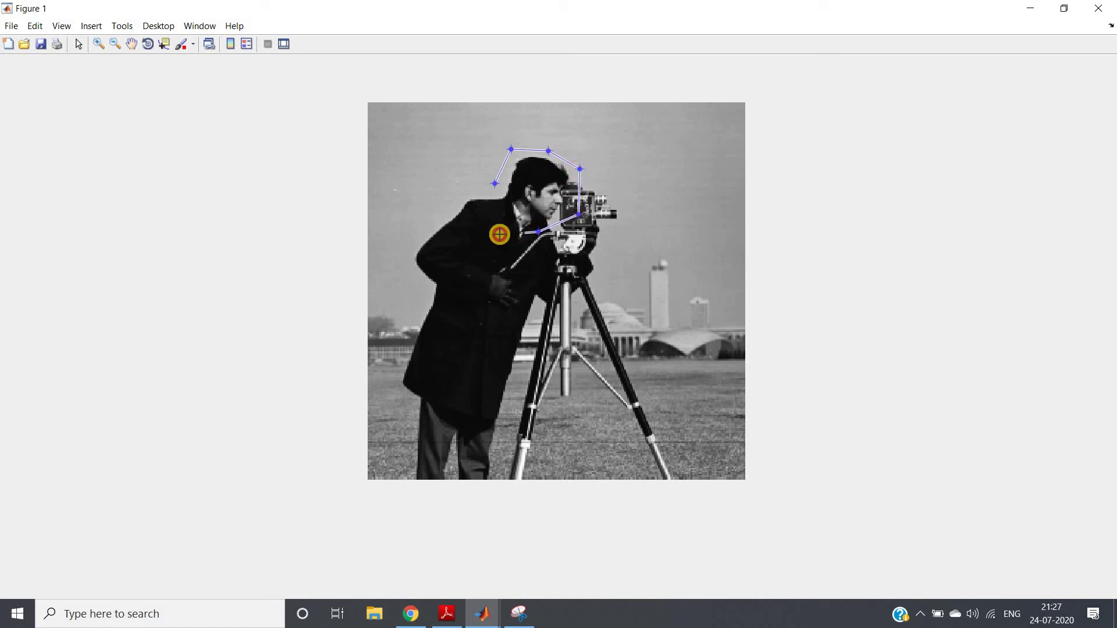
click(499, 236)
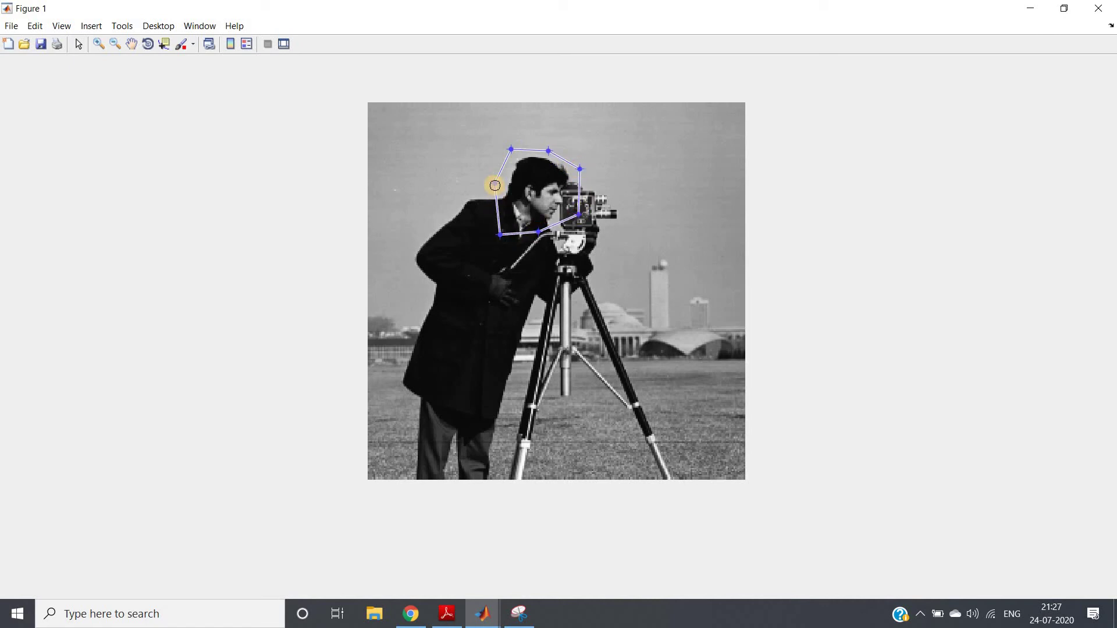
click(495, 184)
Confirm the head region to blur the face, view the result maximized, then close it
double_click(546, 179)
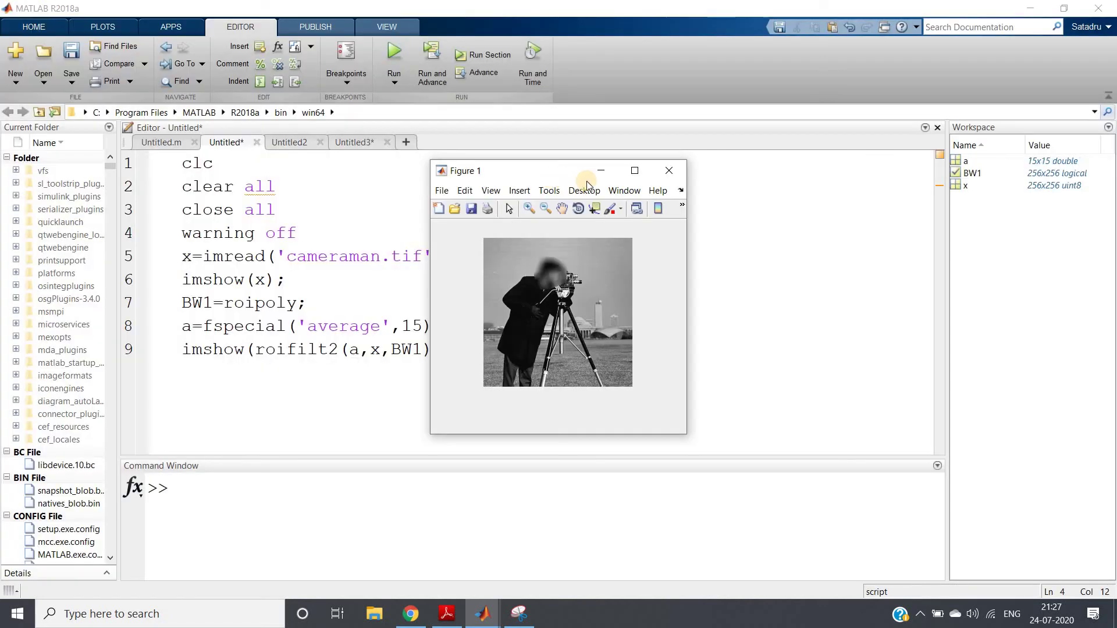
click(634, 170)
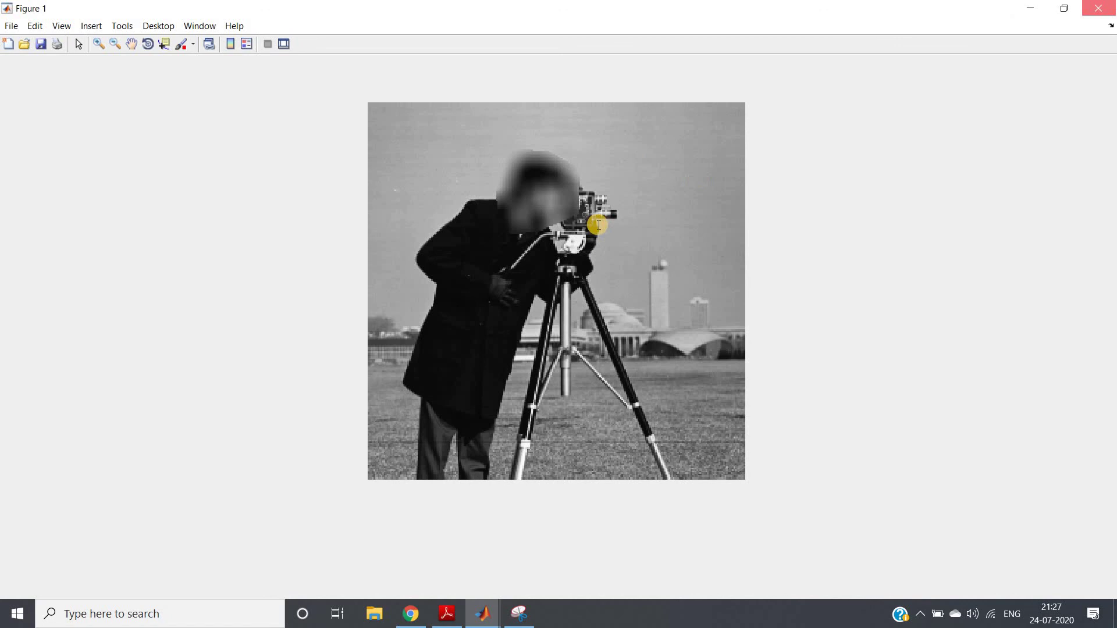
click(1098, 8)
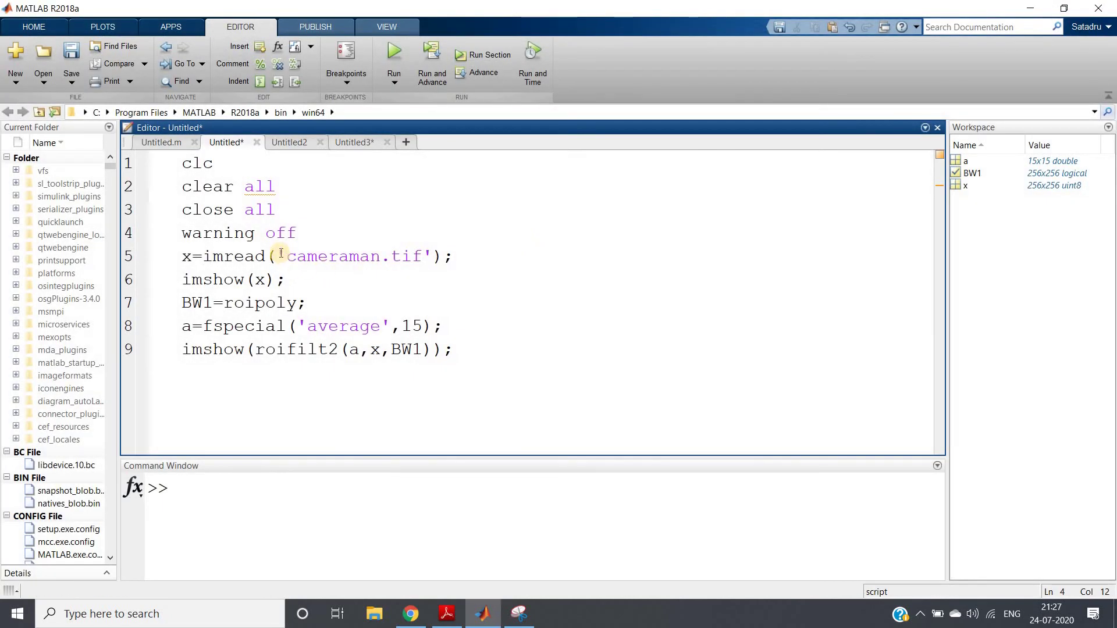
click(330, 349)
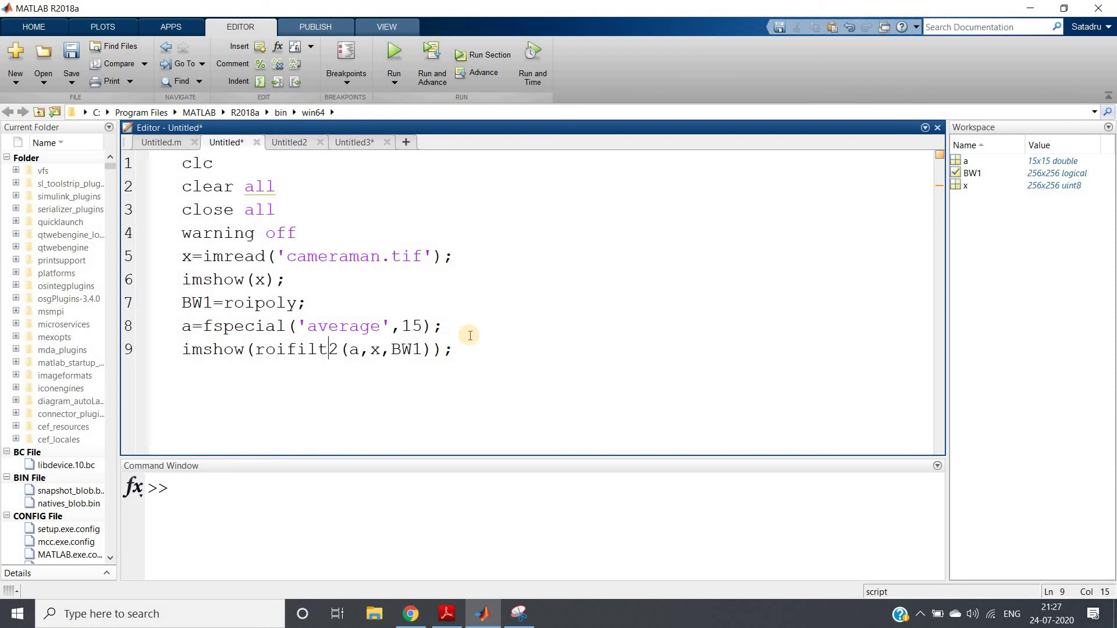